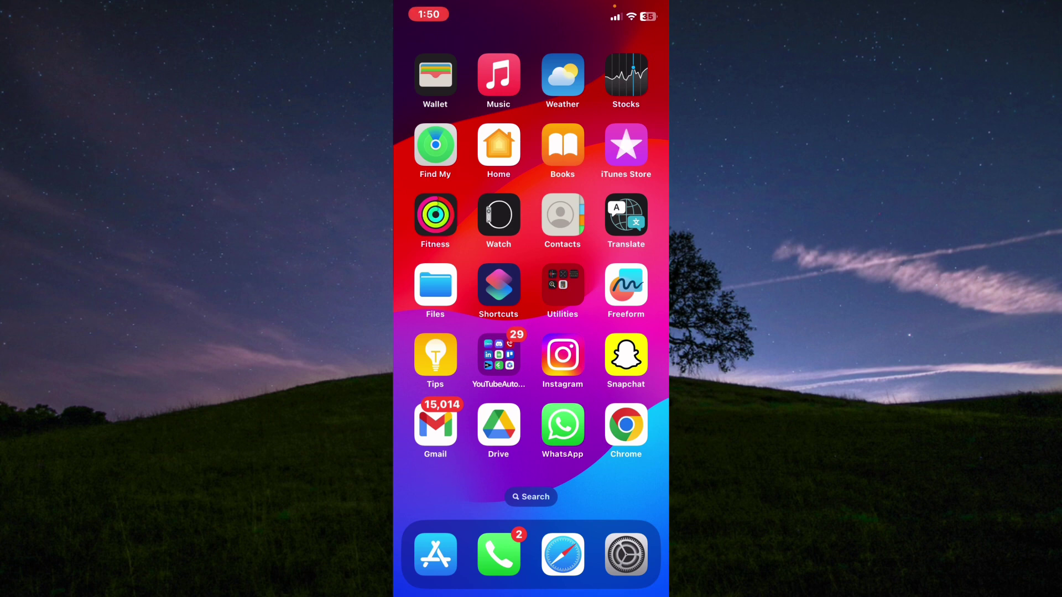
Launch Instagram from the home screen
left_click(562, 357)
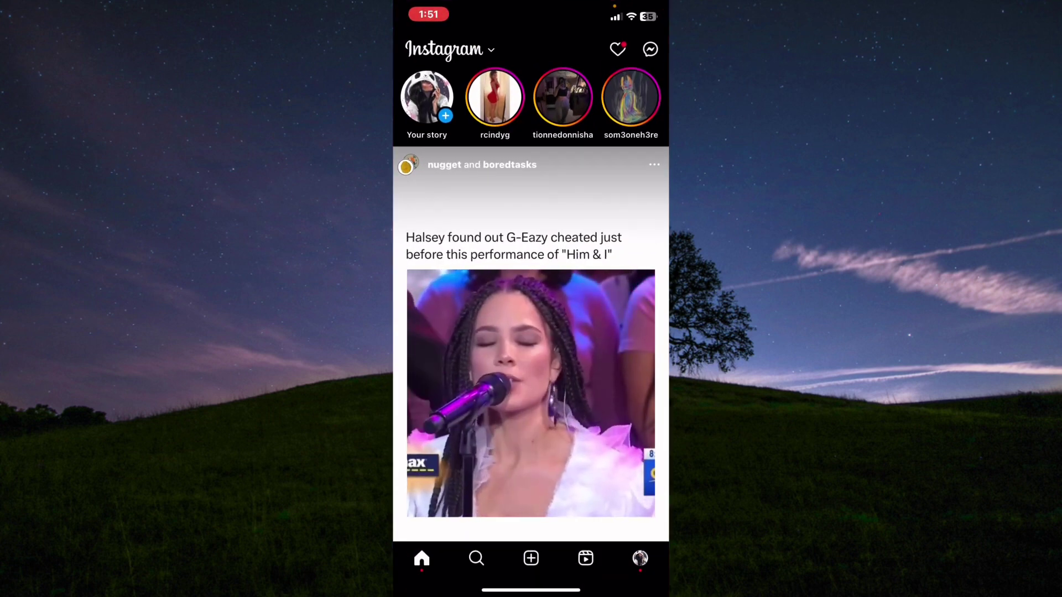
left_click(650, 49)
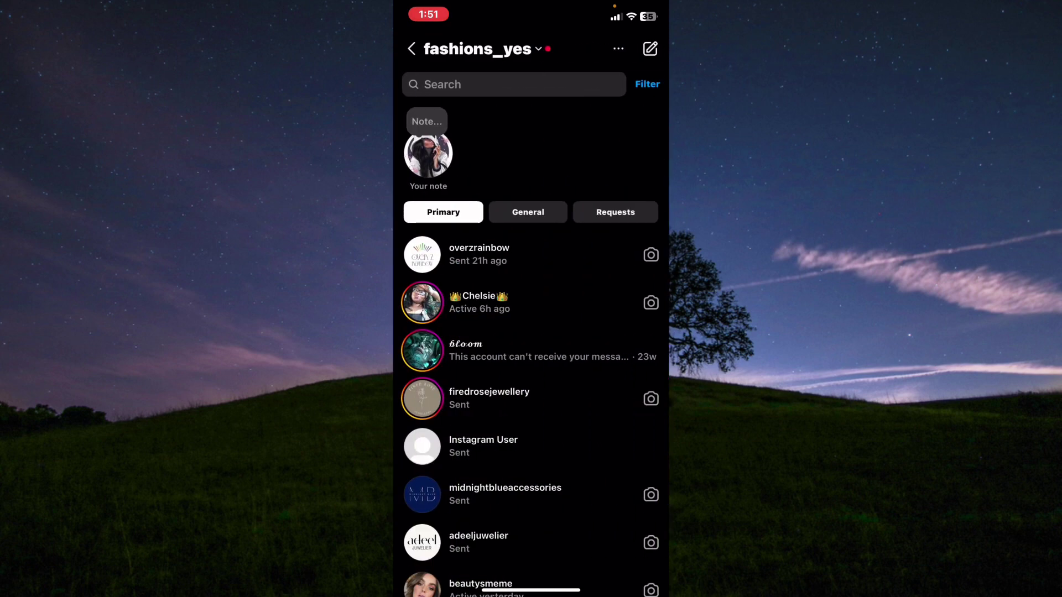
left_click(531, 256)
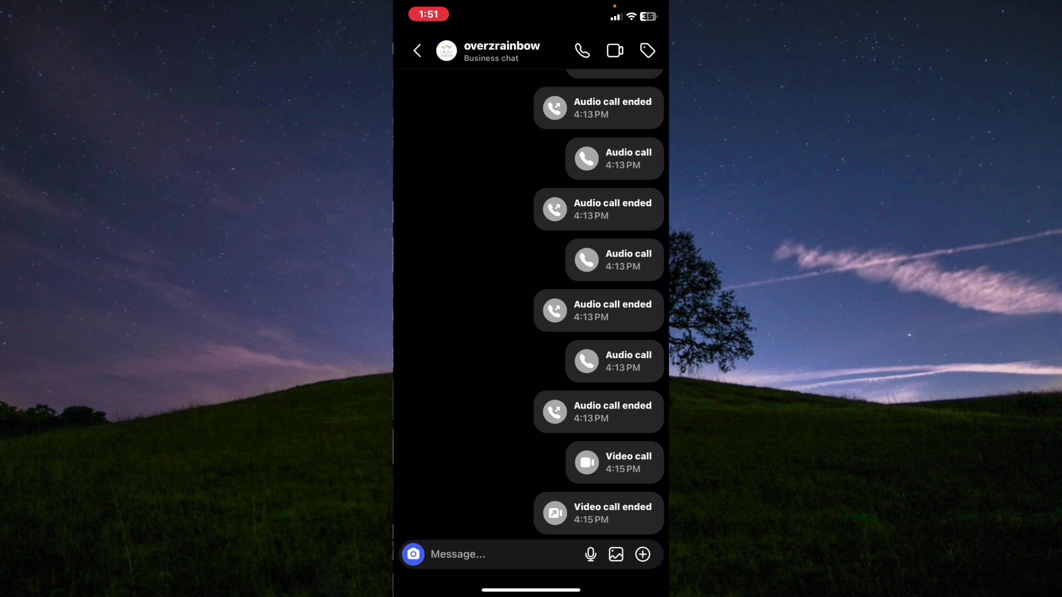
left_click(417, 47)
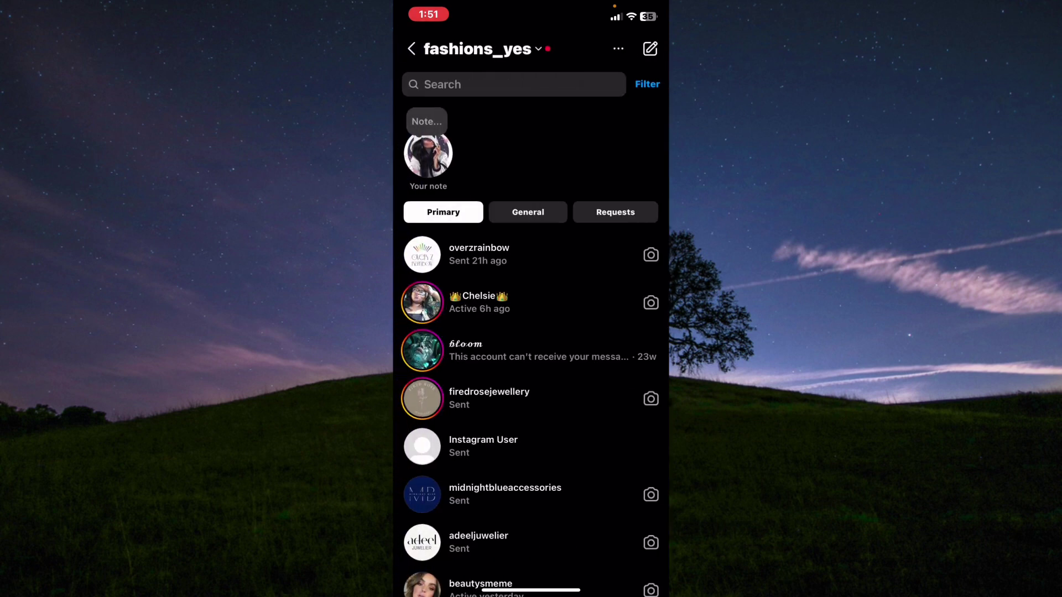
left_click_drag(640, 254, 483, 255)
left_click(536, 254)
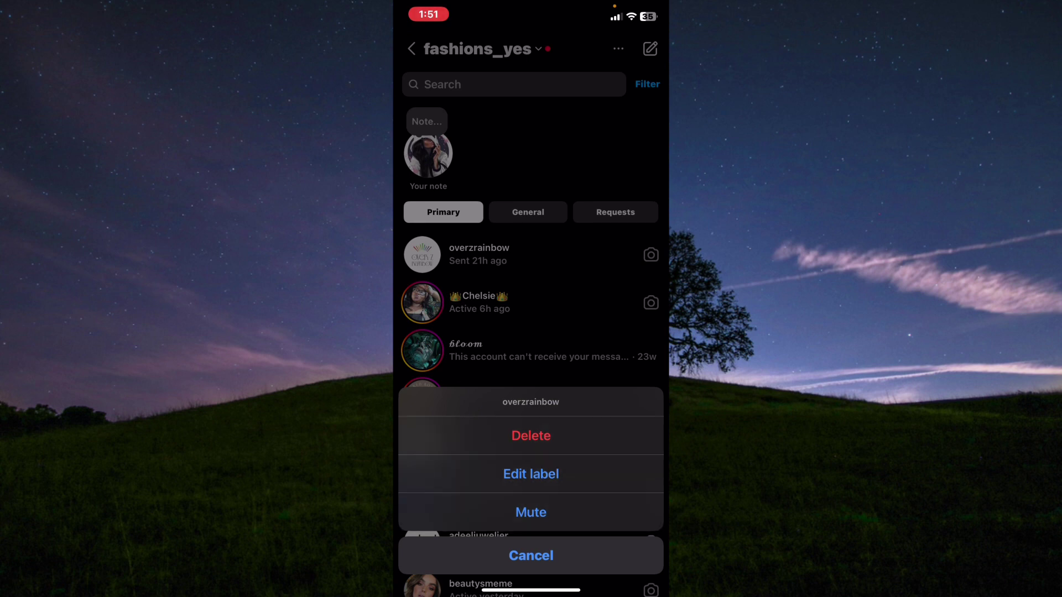
left_click(531, 555)
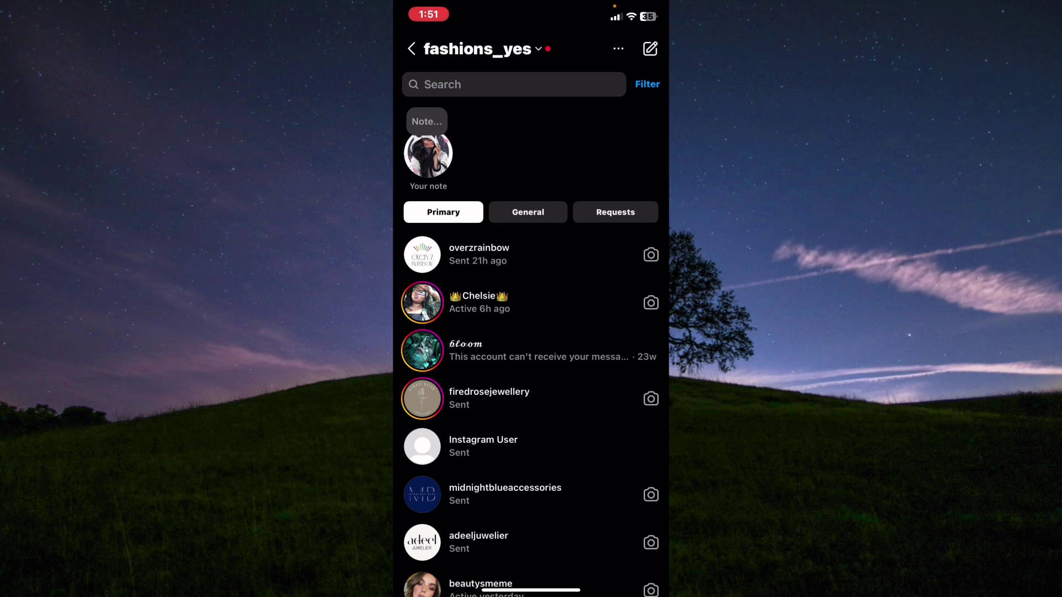
Restrict the overzrainbow business account from its chat's Options menu and confirm
left_click(515, 254)
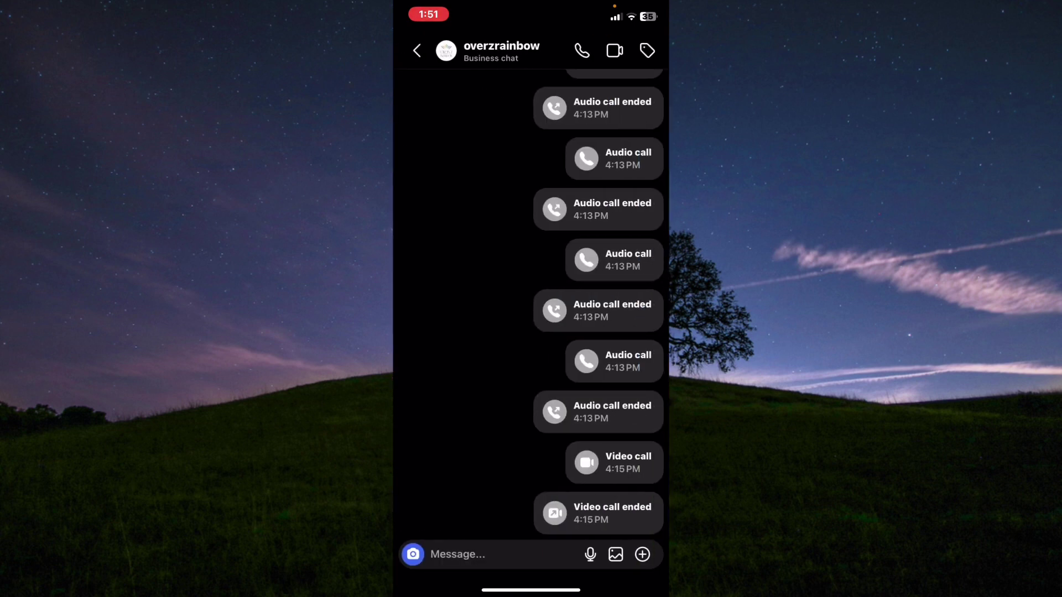
left_click(502, 51)
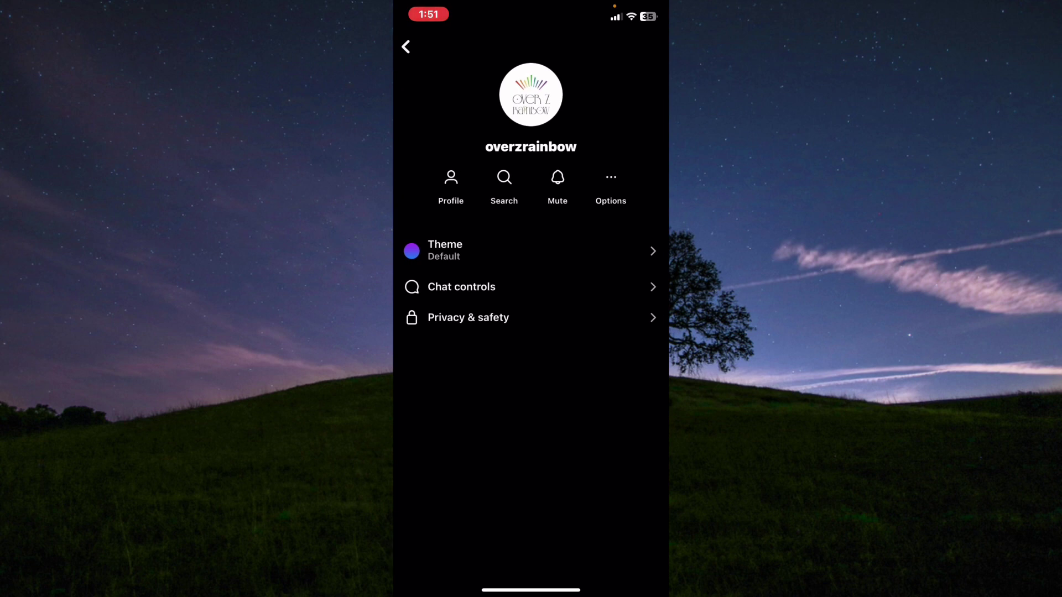
left_click(611, 186)
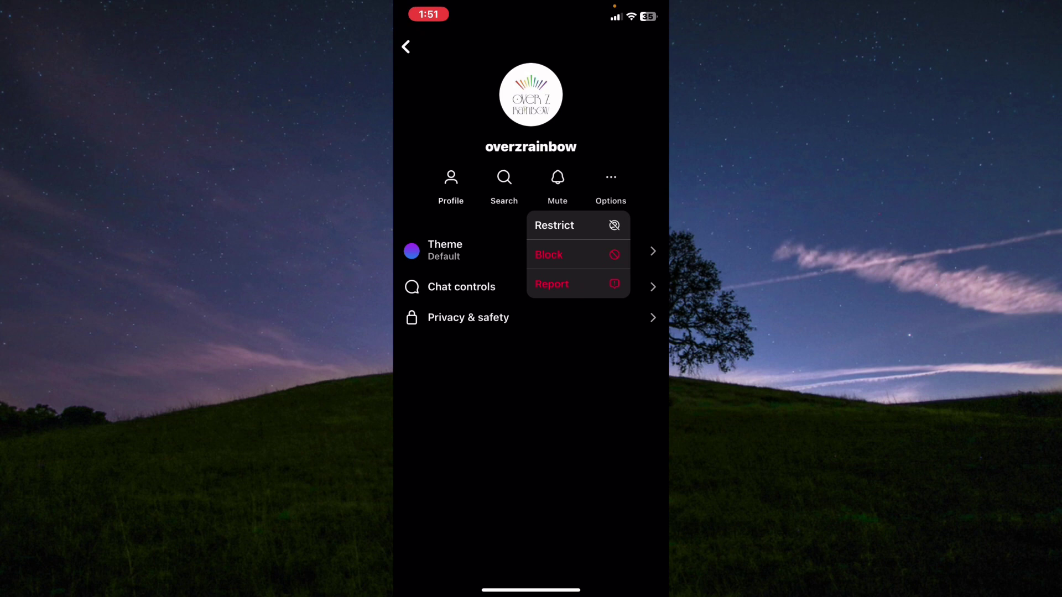
left_click(554, 225)
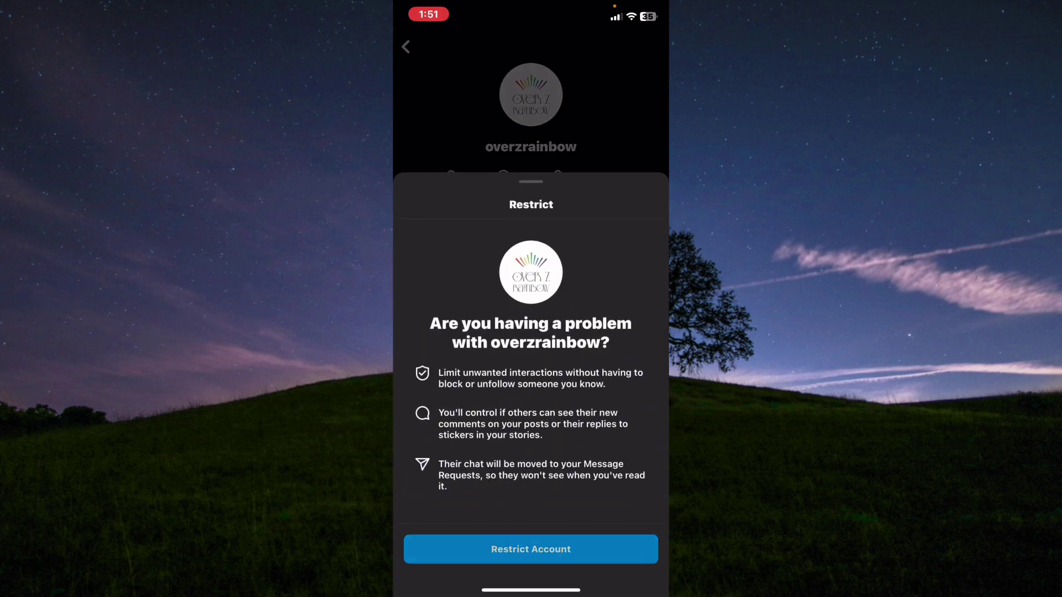
left_click_drag(531, 207, 531, 540)
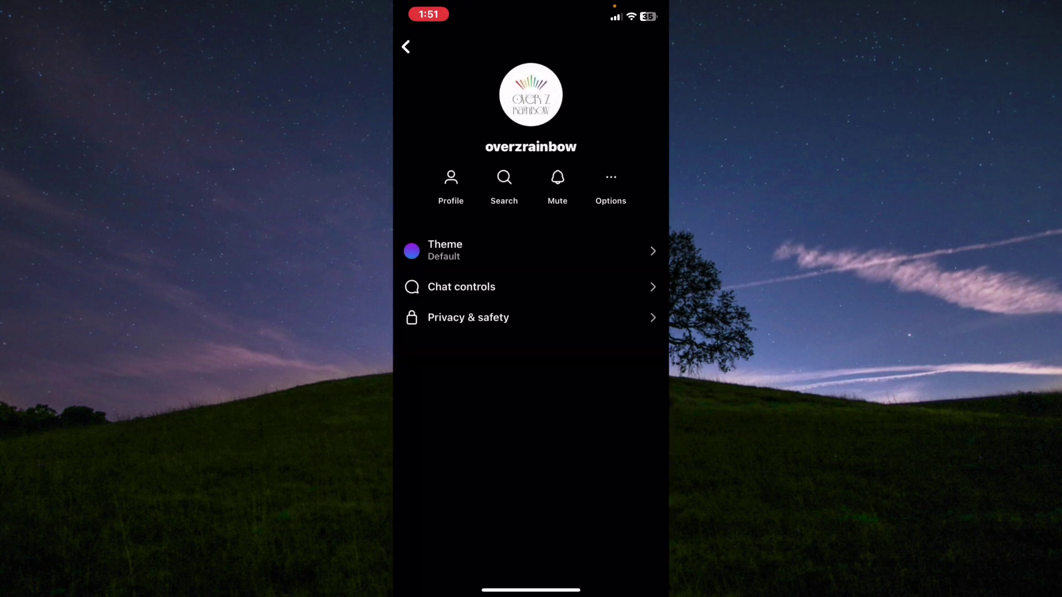
Back out of the chat to the inbox and return to the home feed
left_click(406, 47)
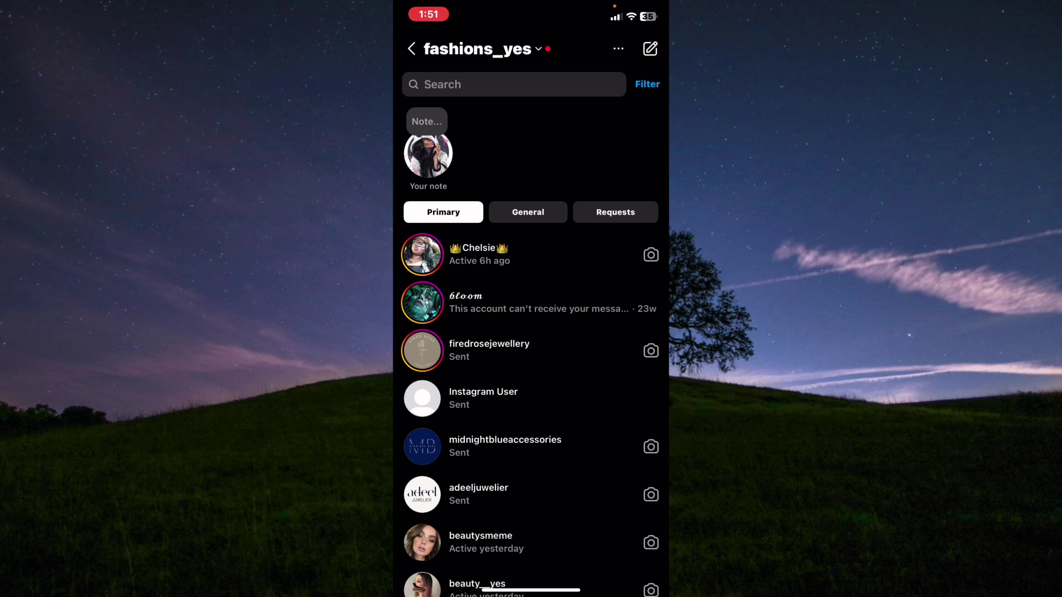
left_click(413, 49)
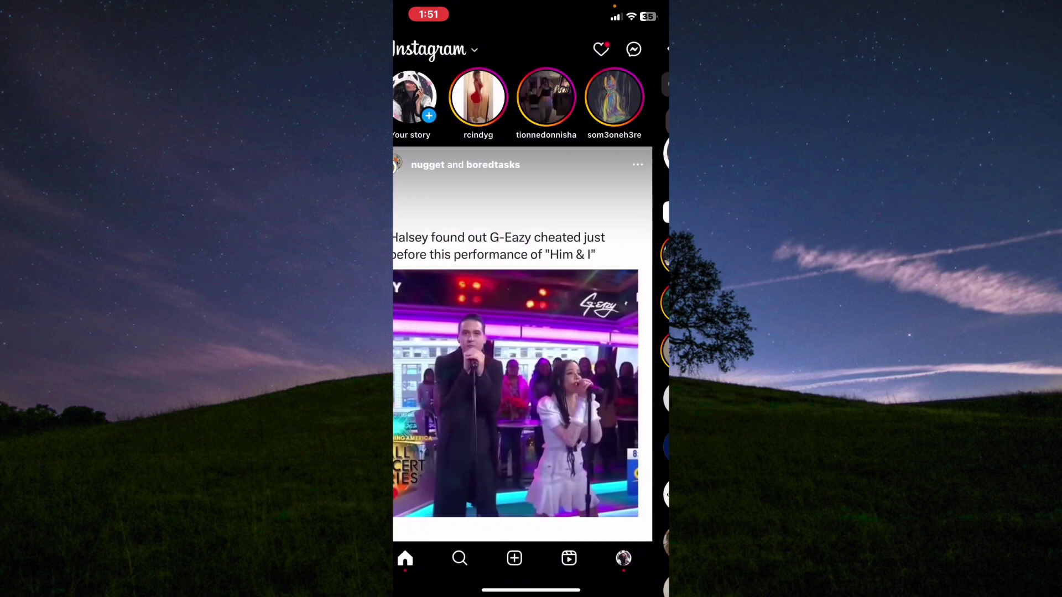
left_click(640, 558)
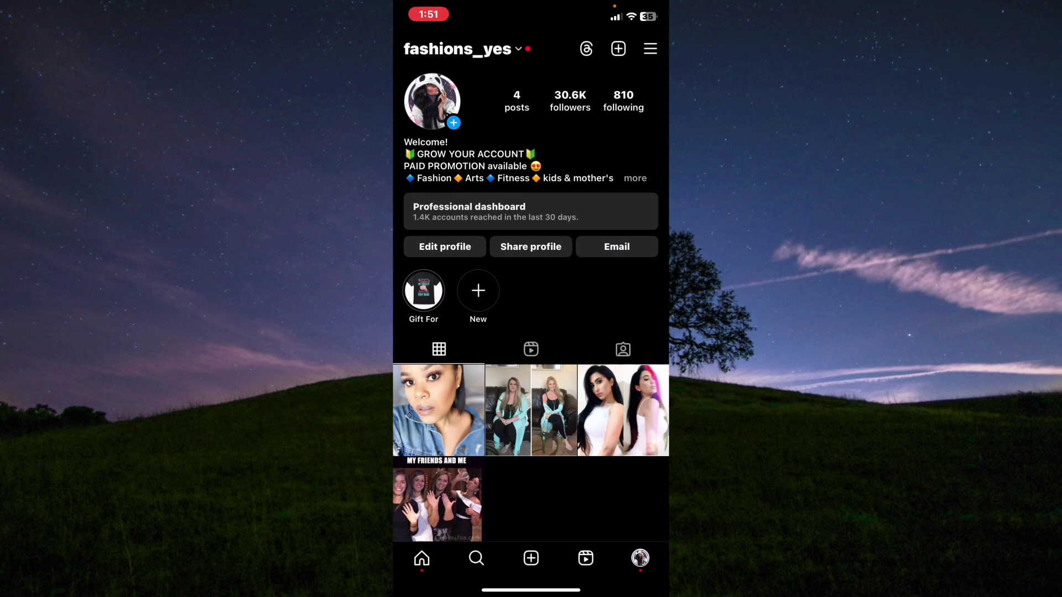
left_click(650, 49)
scroll(531, 291, "down", 5)
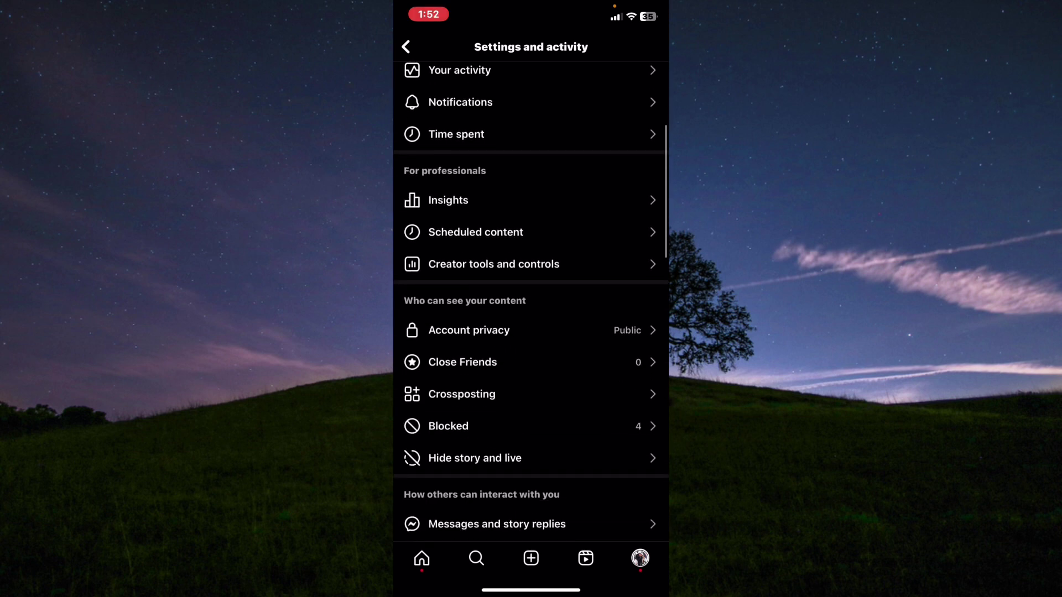
scroll(531, 300, "down", 5)
left_click(454, 362)
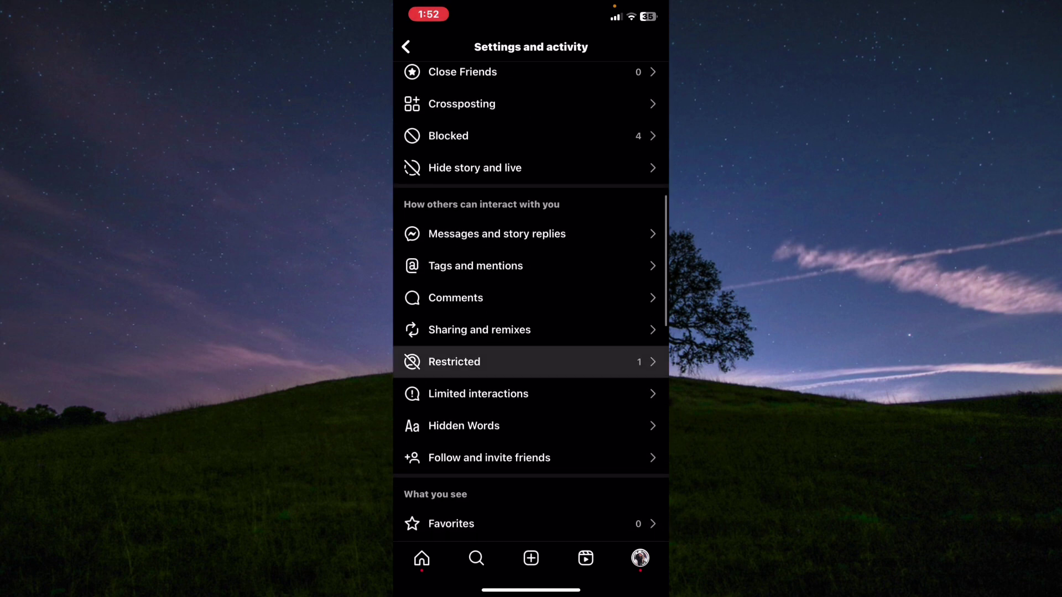
scroll(532, 362, "down", 1)
left_click(454, 327)
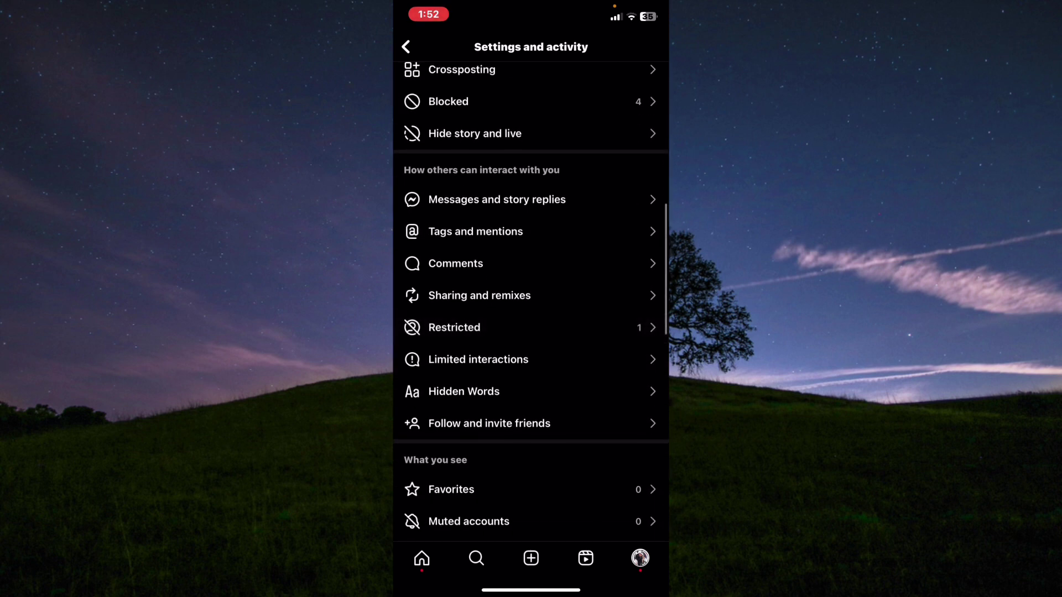
left_click(532, 549)
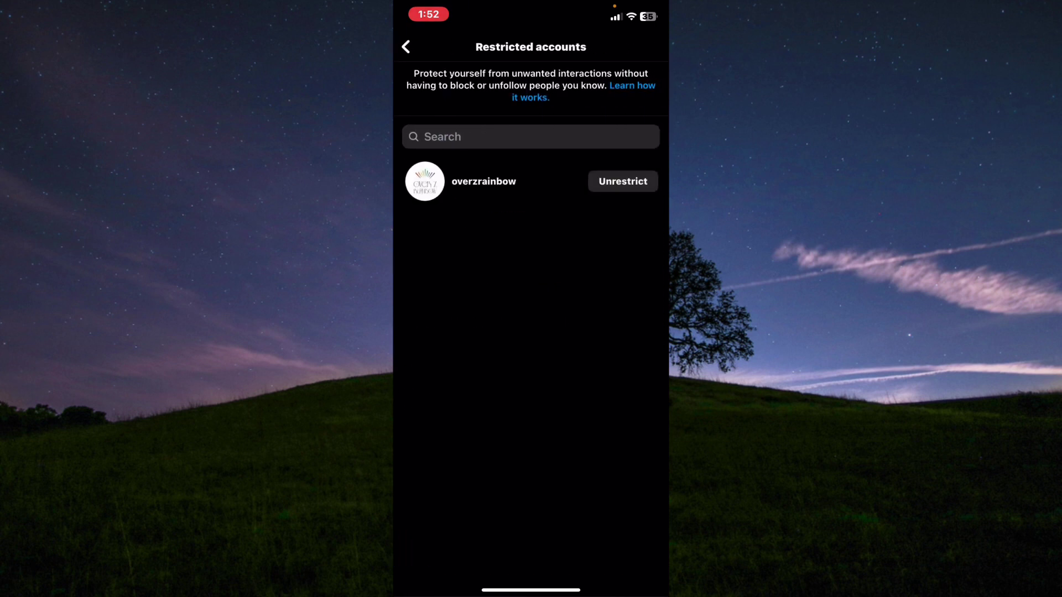
left_click(623, 181)
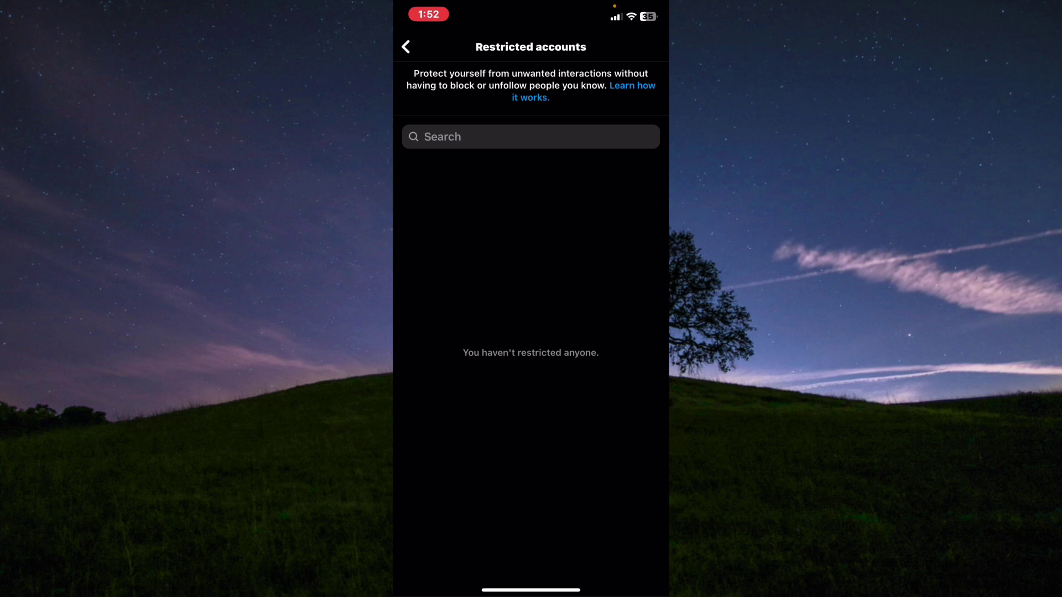
left_click(406, 47)
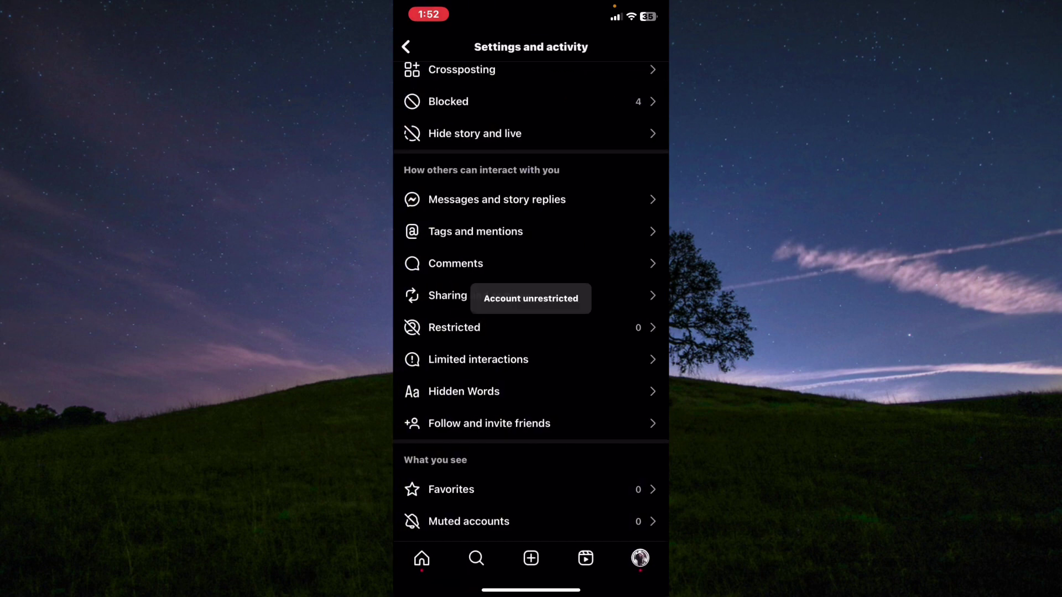
left_click(406, 47)
left_click(422, 557)
left_click(649, 47)
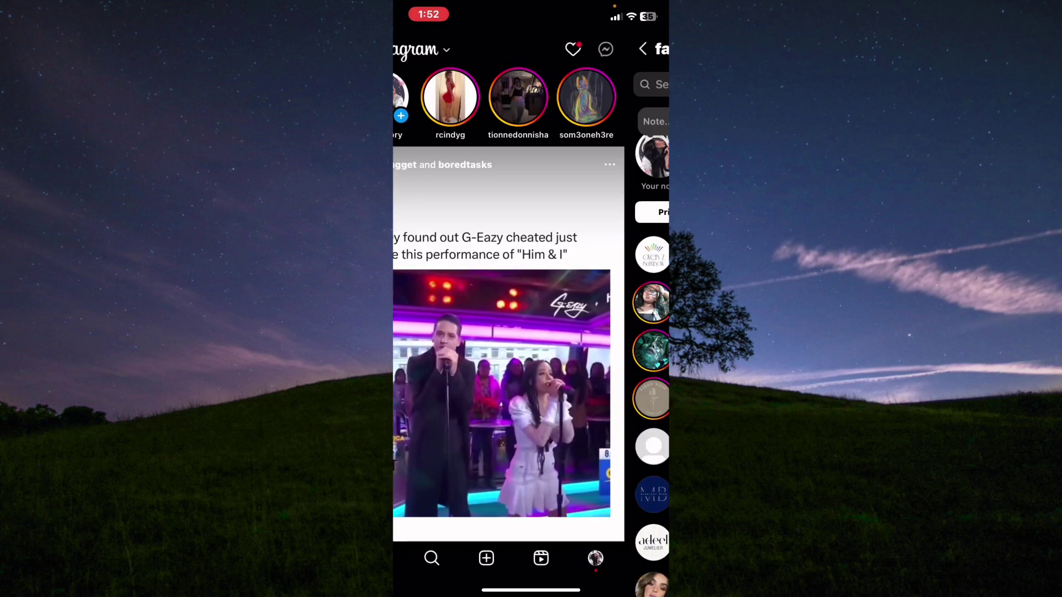
left_click(479, 259)
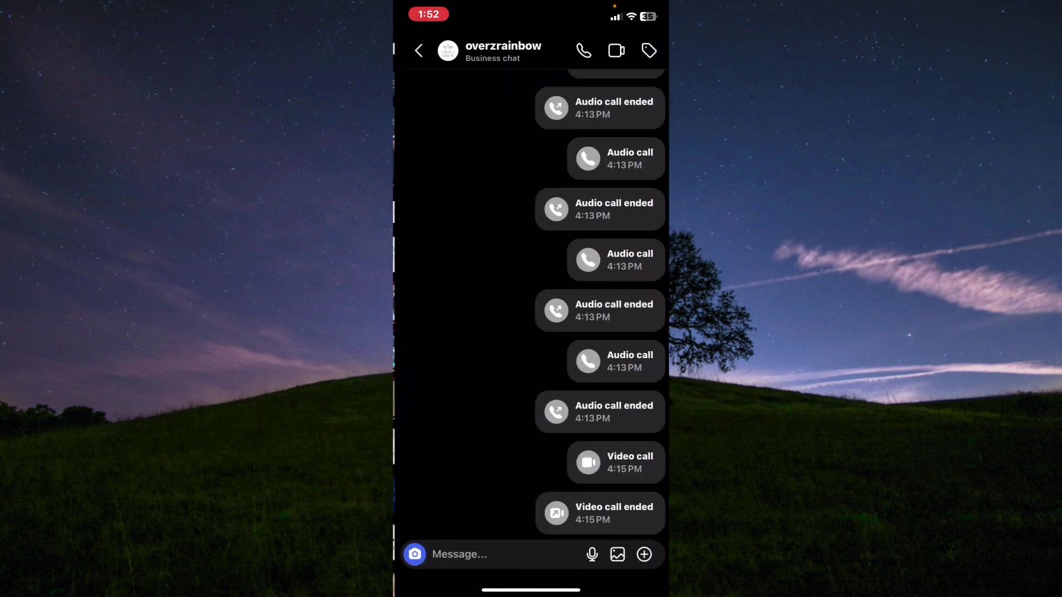
left_click(417, 51)
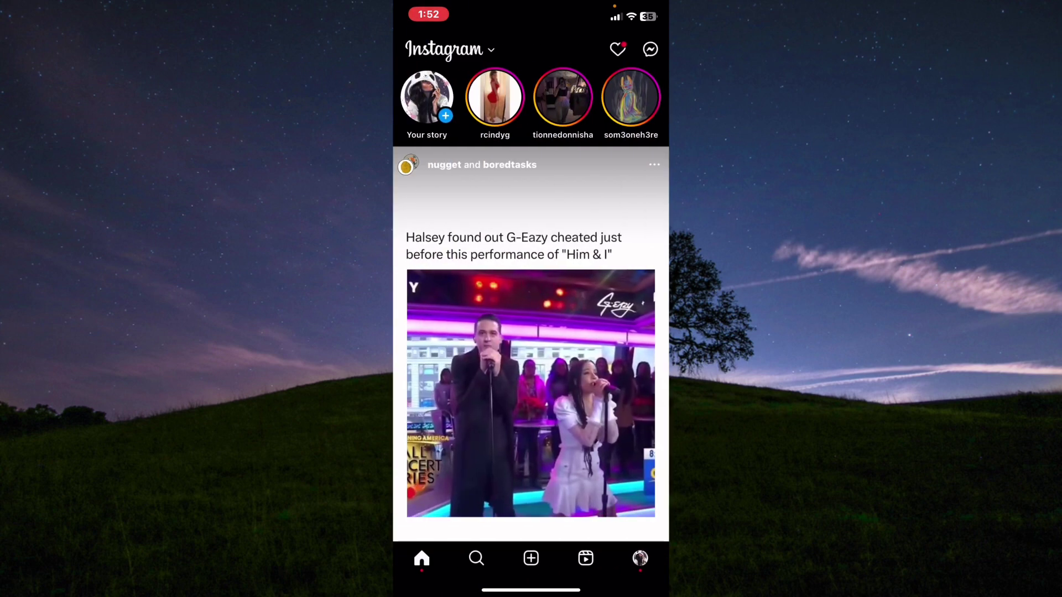
scroll(531, 332, "down", 10)
scroll(531, 332, "down", 5)
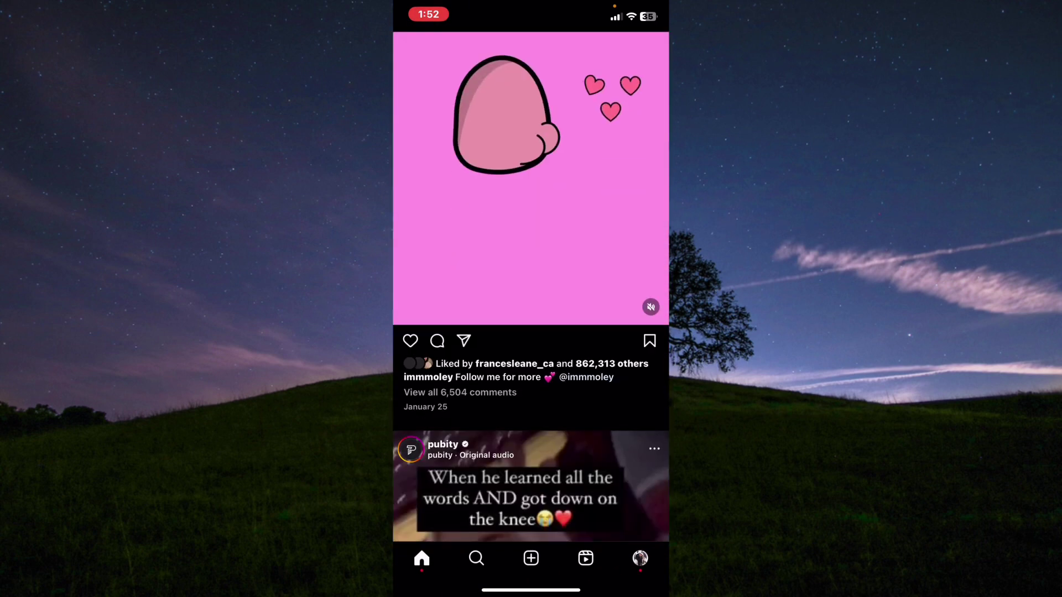
scroll(531, 332, "down", 5)
scroll(531, 332, "down", 5)
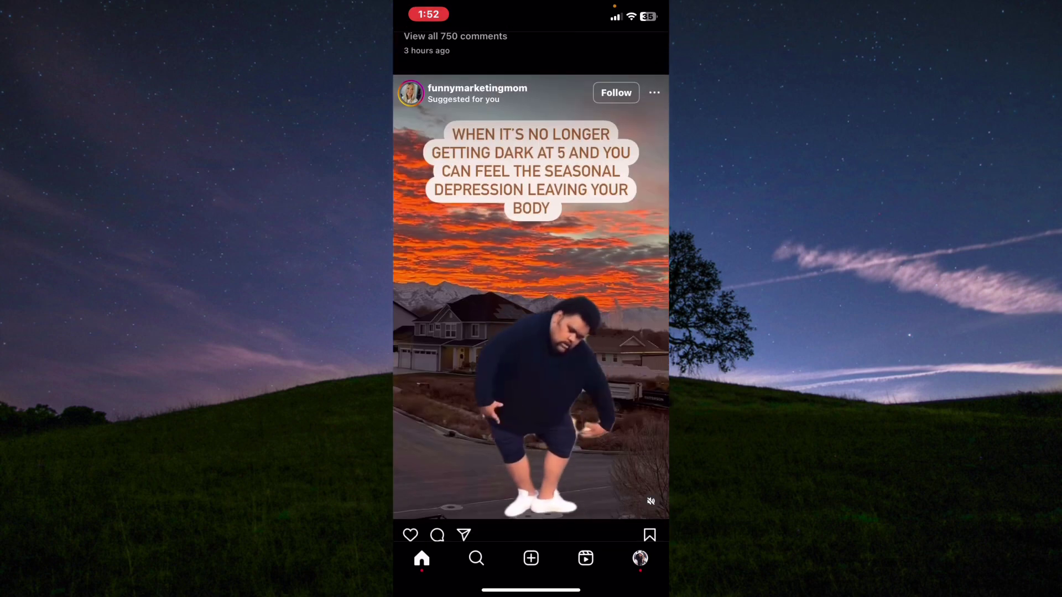